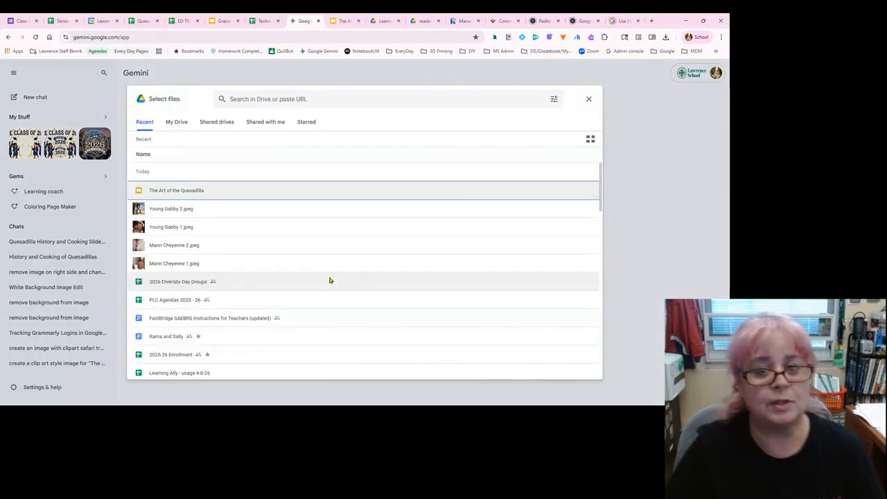
- Attach the Animation Notes MASTER document from My Drive and write the prompt "create a slide show based on the animation notes attached"
{"action": "left_click", "coordinate": [180, 124]}
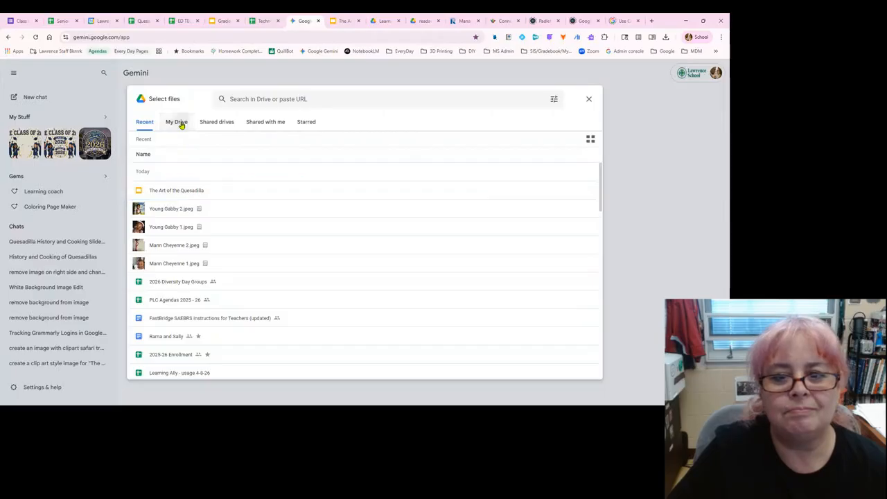
{"action": "double_click", "coordinate": [211, 209]}
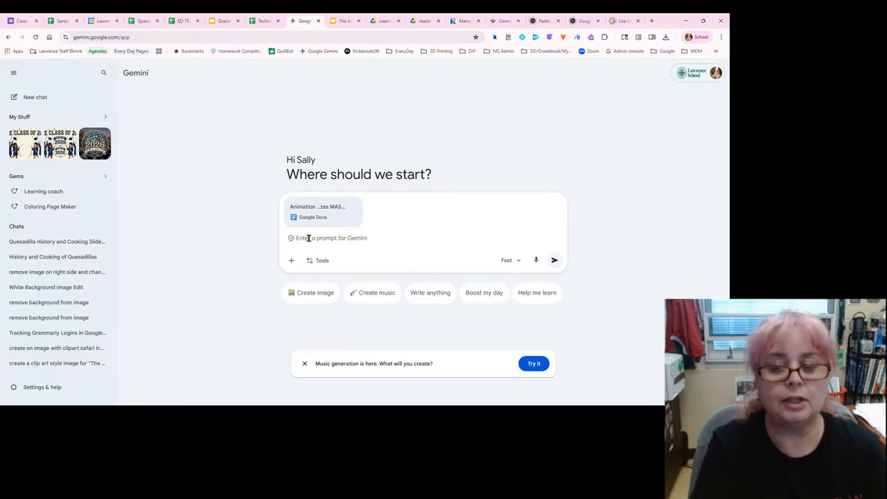
{"action": "type", "text": "create a slide show"}
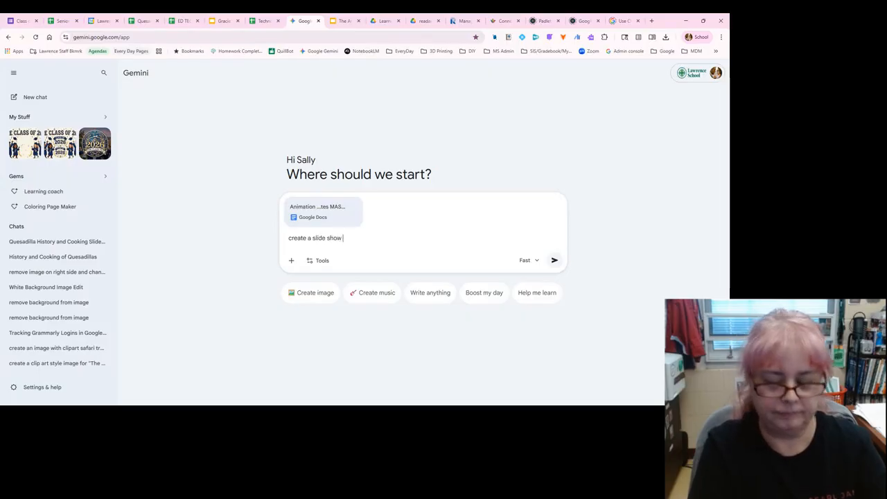
{"action": "type", "text": " based on the animate"}
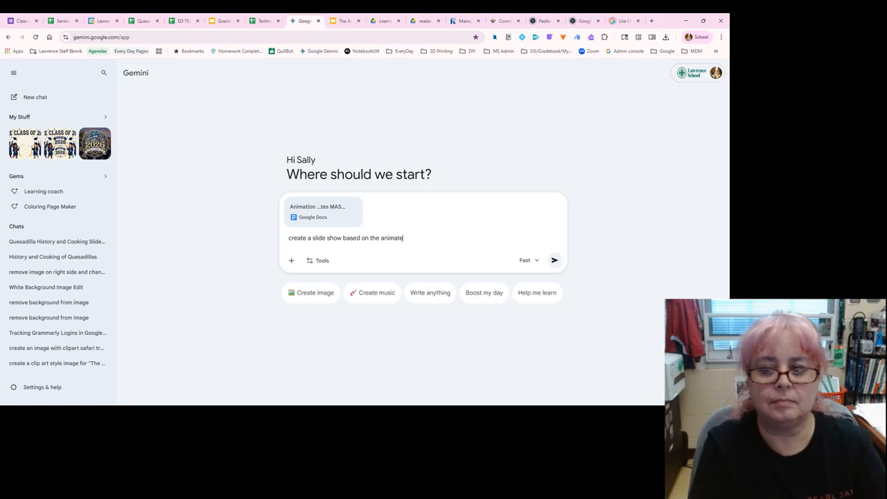
{"action": "key", "text": "BackSpace"}
{"action": "key", "text": "BackSpace"}
{"action": "key", "text": "BackSpace"}
{"action": "type", "text": "n no"}
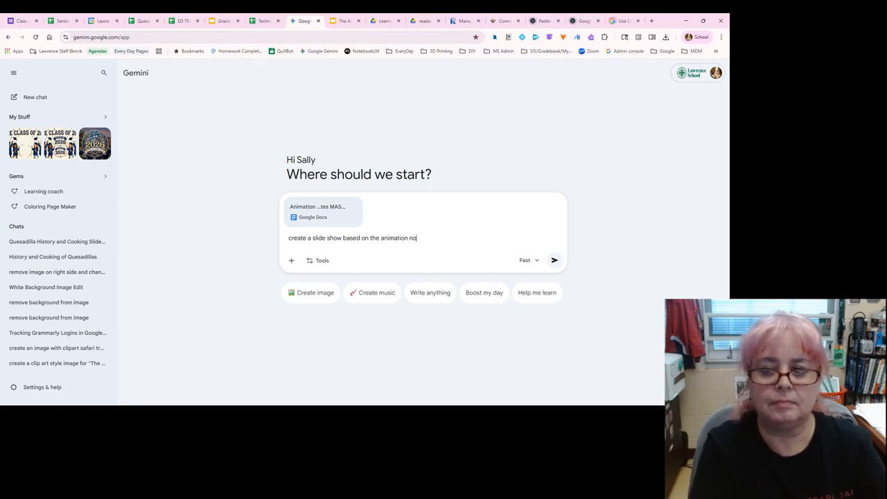
{"action": "type", "text": "tes attach"}
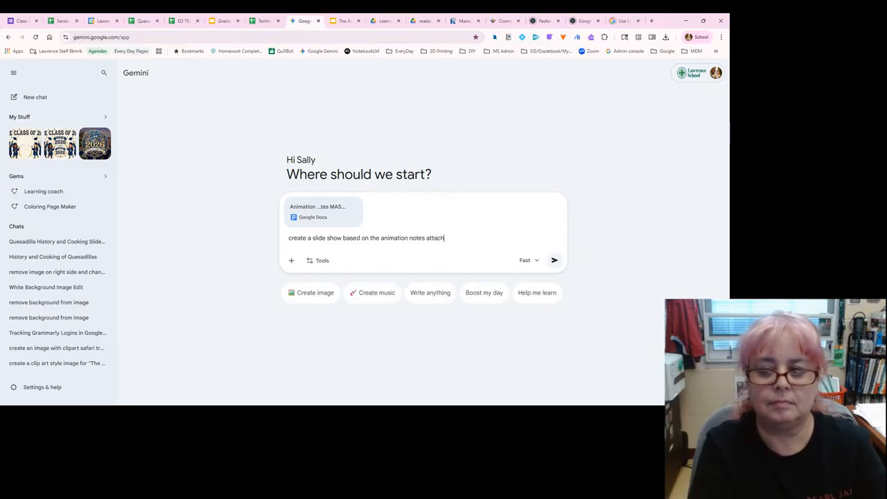
{"action": "type", "text": "ed"}
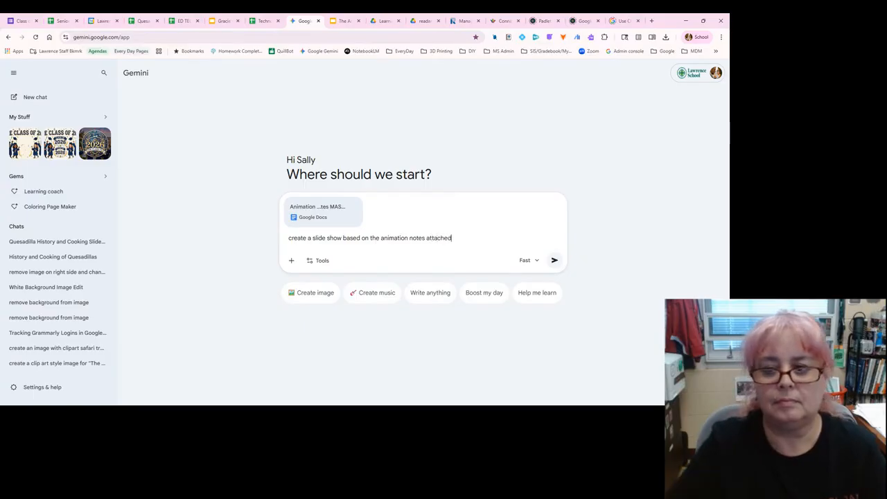
- Enable the Canvas tool for the slide show prompt and submit it
{"action": "left_click", "coordinate": [321, 262]}
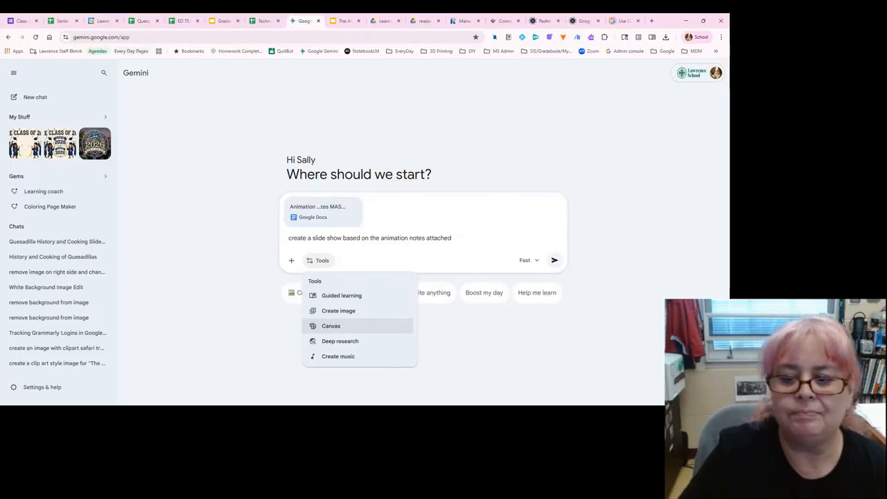
{"action": "left_click", "coordinate": [331, 326]}
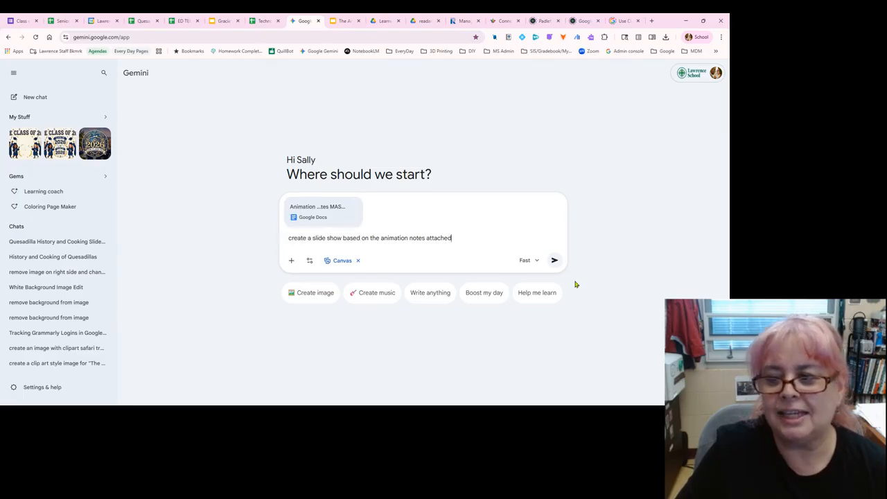
{"action": "left_click", "coordinate": [556, 261]}
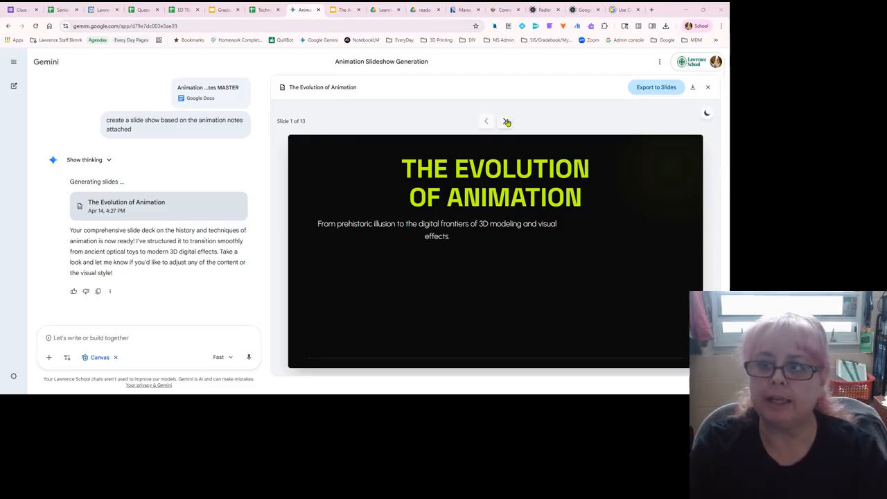
- Review the deck through slide 3 and submit the request "on slide 3 Earliest Foundations please add picture examples of the 3 items mentioned"
{"action": "left_click_drag", "start_coordinate": [565, 192], "coordinate": [495, 187]}
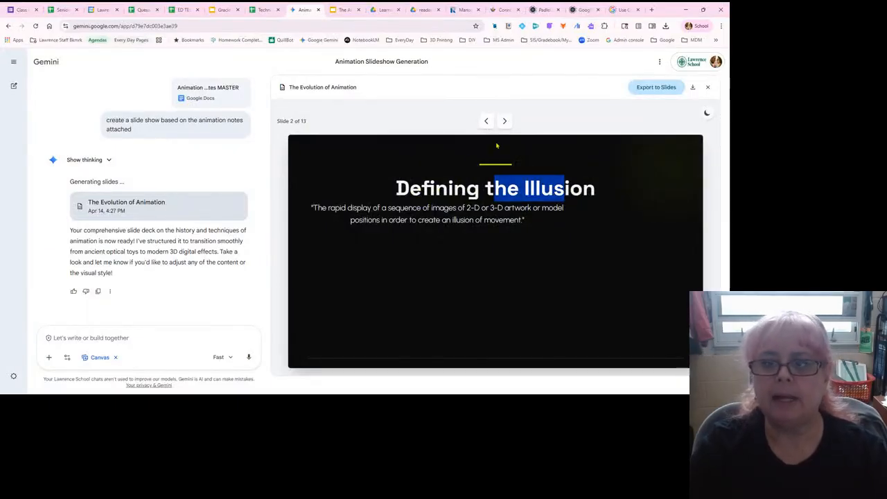
{"action": "left_click", "coordinate": [487, 122]}
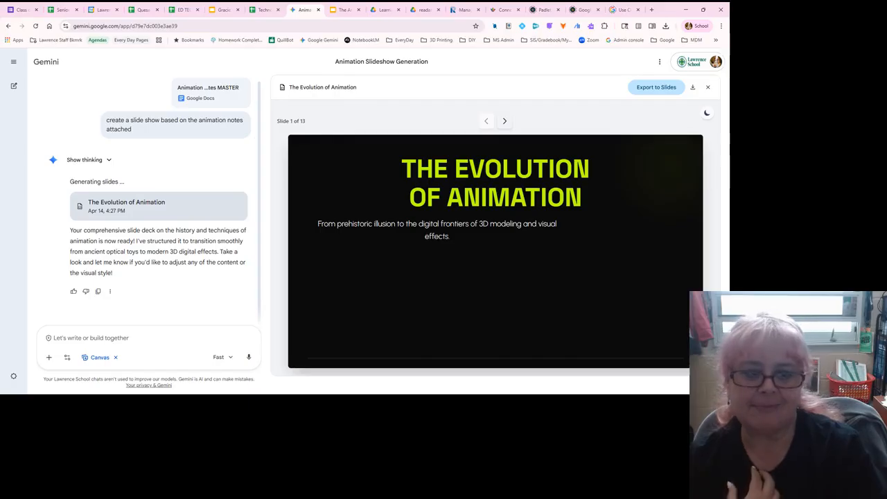
{"action": "double_click", "coordinate": [507, 122]}
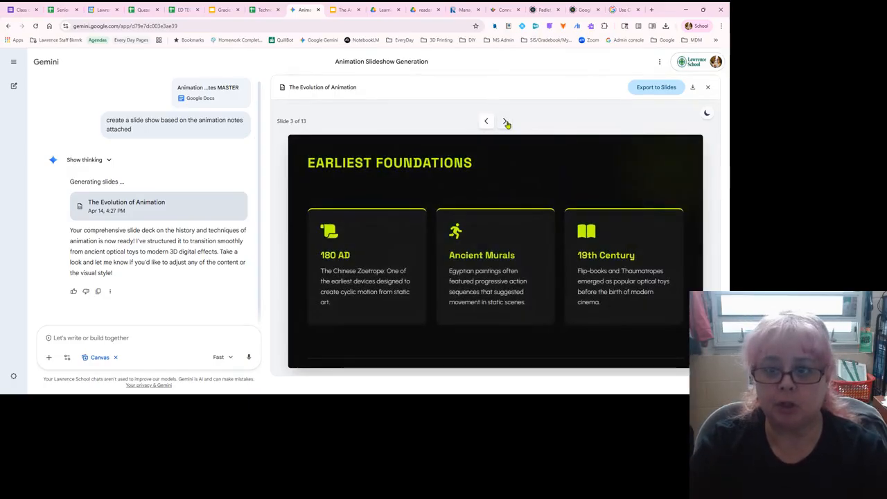
{"action": "left_click", "coordinate": [200, 340]}
{"action": "type", "text": "on slide 3 Earliest Foundations please add picture examples of the 3 items mentioned"}
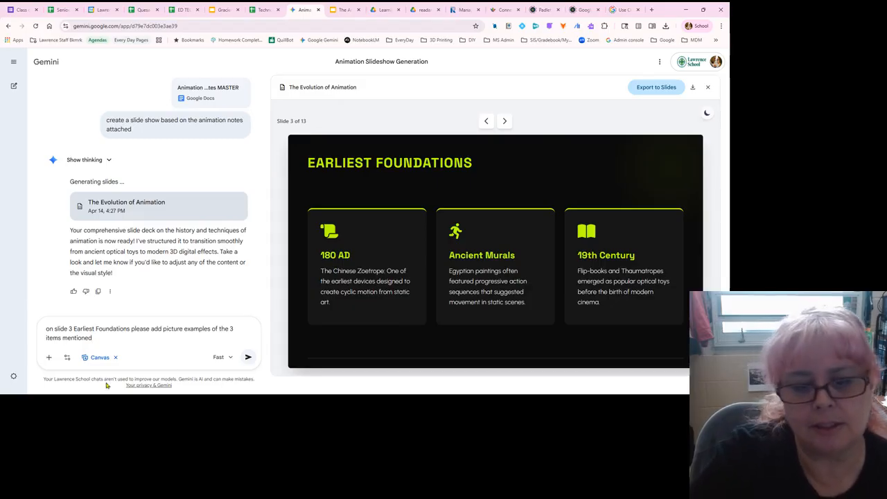
{"action": "left_click", "coordinate": [247, 357]}
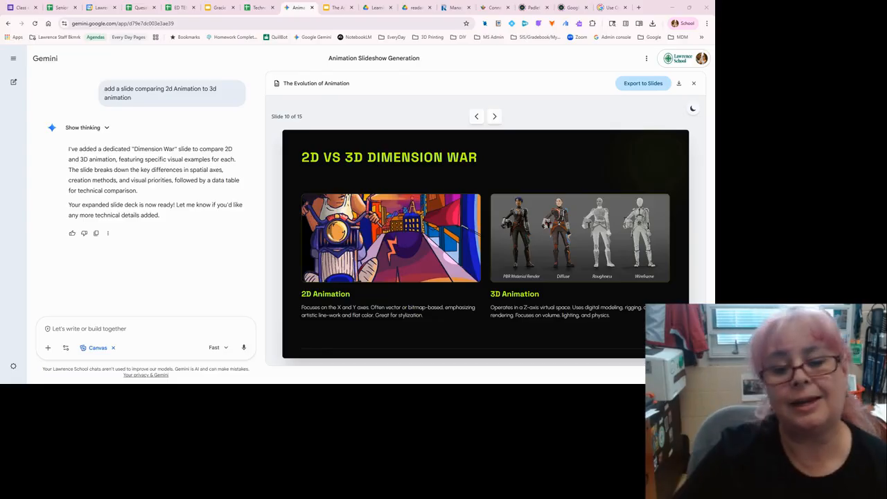
- Export the finished deck to Google Slides, open the new presentation and look over its slides
{"action": "left_click", "coordinate": [647, 84]}
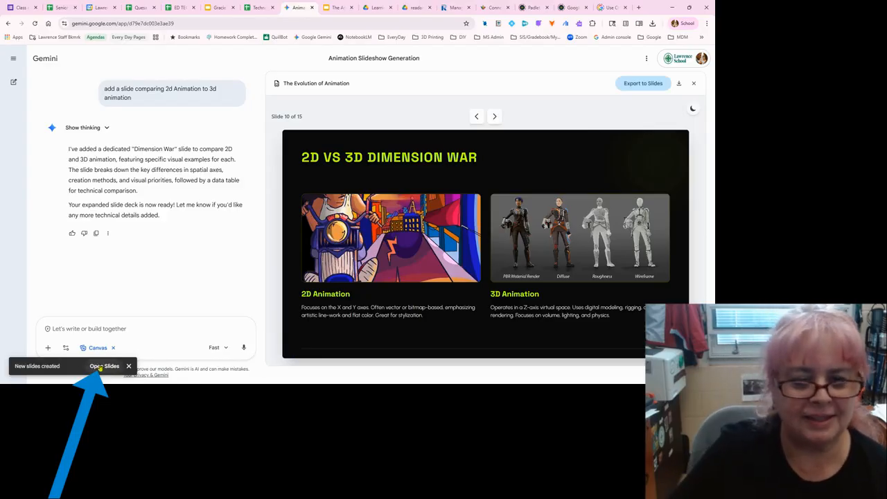
{"action": "left_click", "coordinate": [101, 369]}
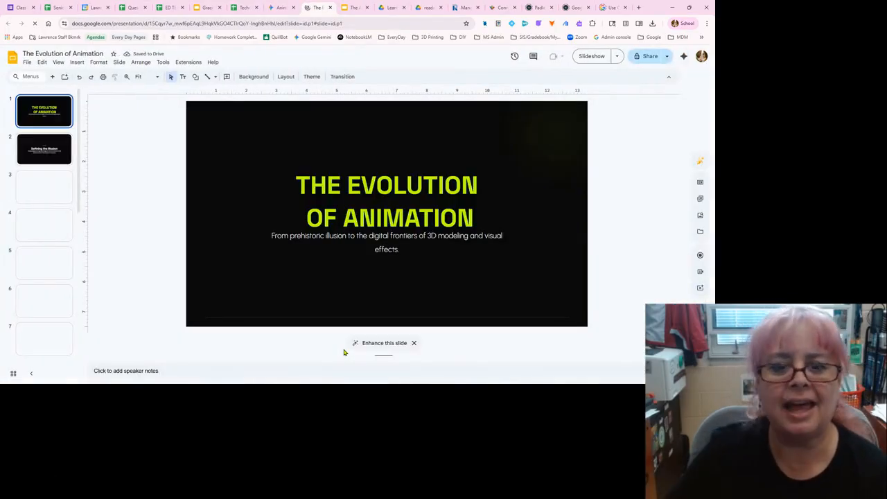
{"action": "scroll", "coordinate": [60, 315], "scroll_direction": "down", "scroll_amount": 5}
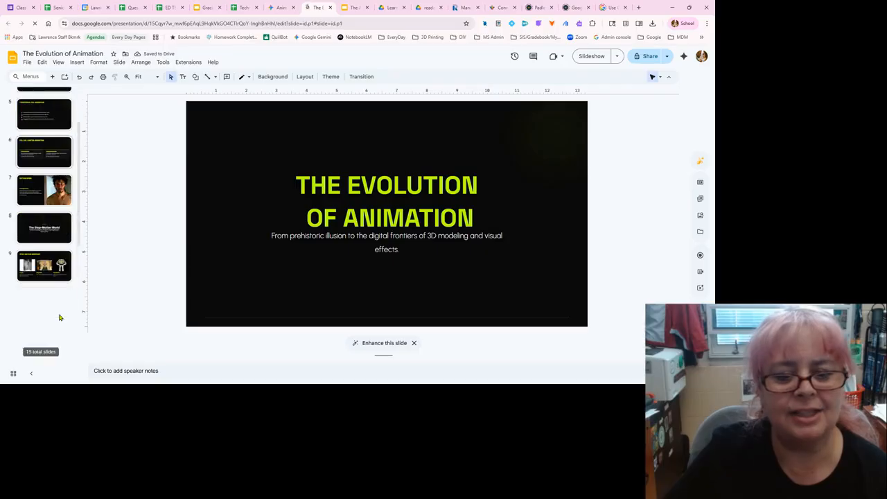
{"action": "scroll", "coordinate": [57, 315], "scroll_direction": "up", "scroll_amount": 5}
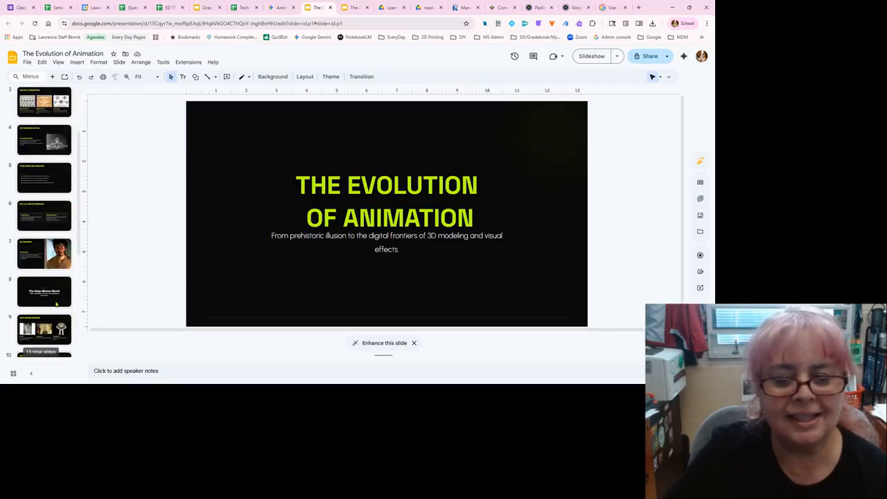
- Set the title "The Evolution of Animation" on slide 1 to the Audiowide font and widen its text box on both sides
{"action": "left_click", "coordinate": [419, 205]}
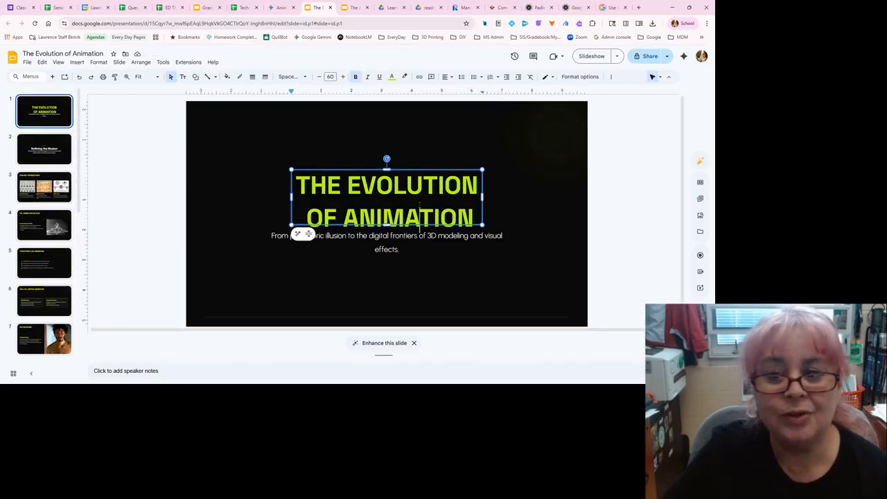
{"action": "left_click", "coordinate": [417, 229]}
{"action": "left_click", "coordinate": [380, 202]}
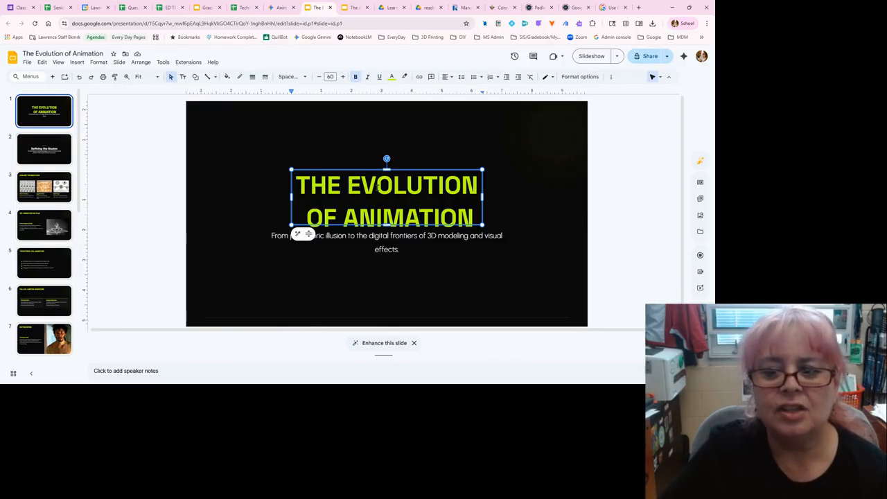
{"action": "triple_click", "coordinate": [378, 186]}
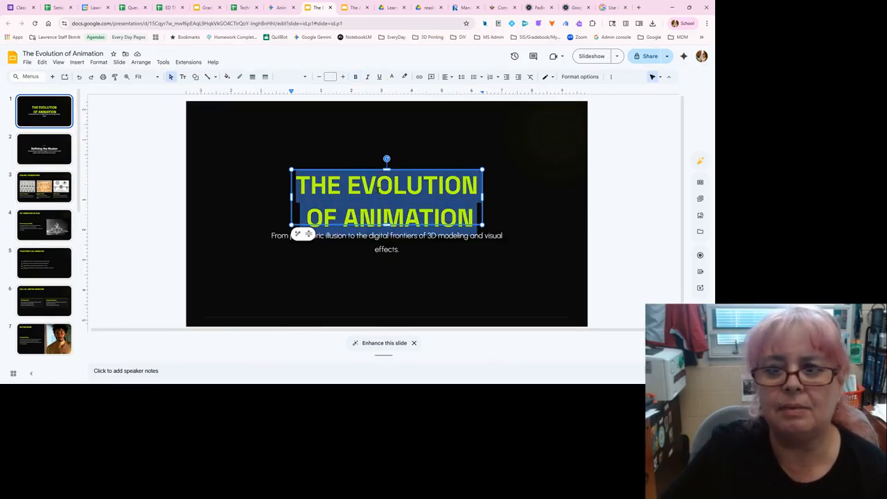
{"action": "left_click", "coordinate": [302, 76]}
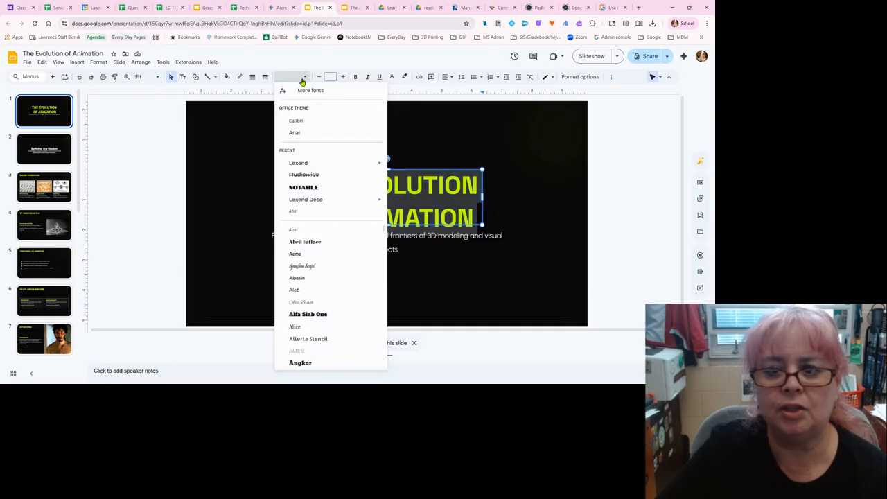
{"action": "left_click", "coordinate": [312, 174]}
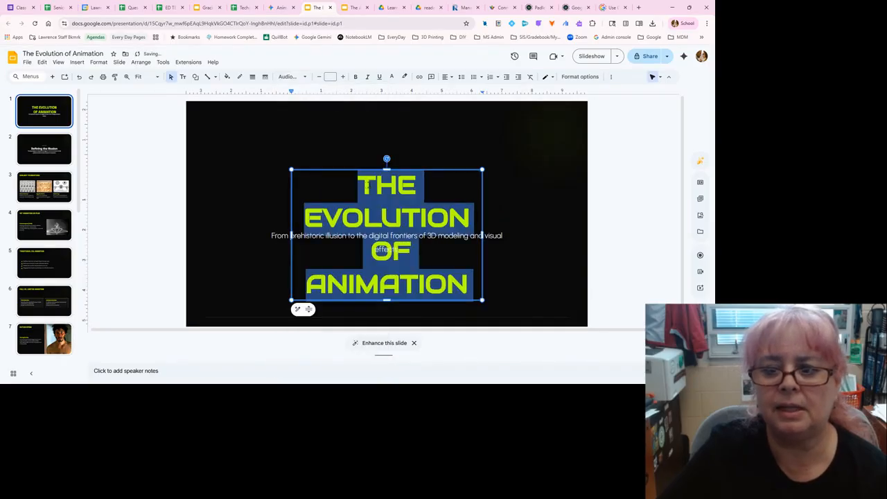
{"action": "left_click_drag", "start_coordinate": [291, 168], "coordinate": [196, 119]}
{"action": "left_click_drag", "start_coordinate": [481, 152], "coordinate": [572, 152]}
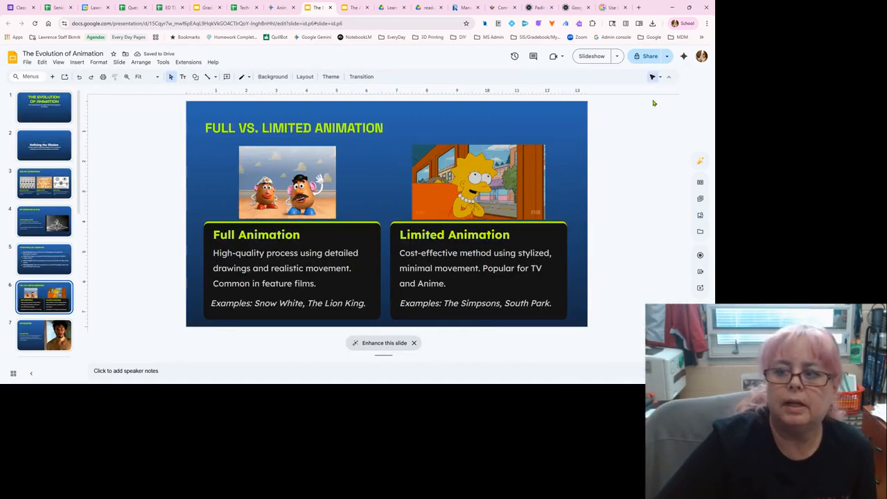
- Go to slide 4, "1st Animation on Film", to view its content
{"action": "left_click", "coordinate": [674, 81]}
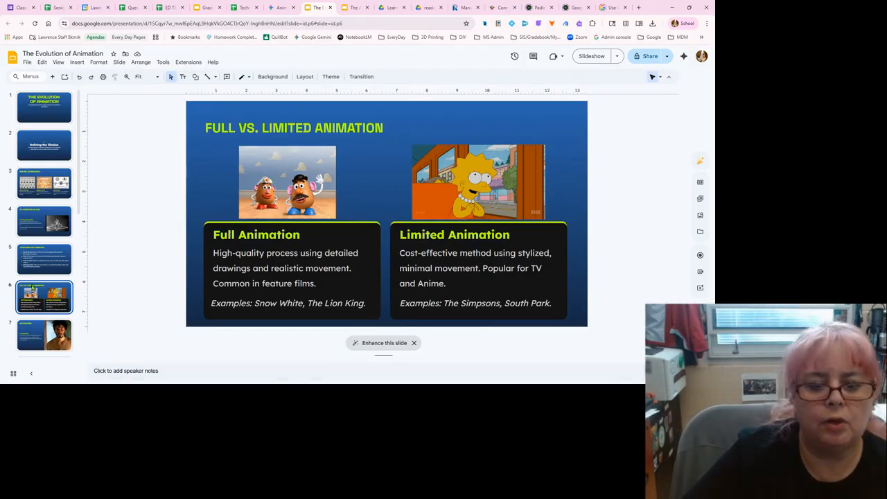
{"action": "left_click", "coordinate": [49, 217]}
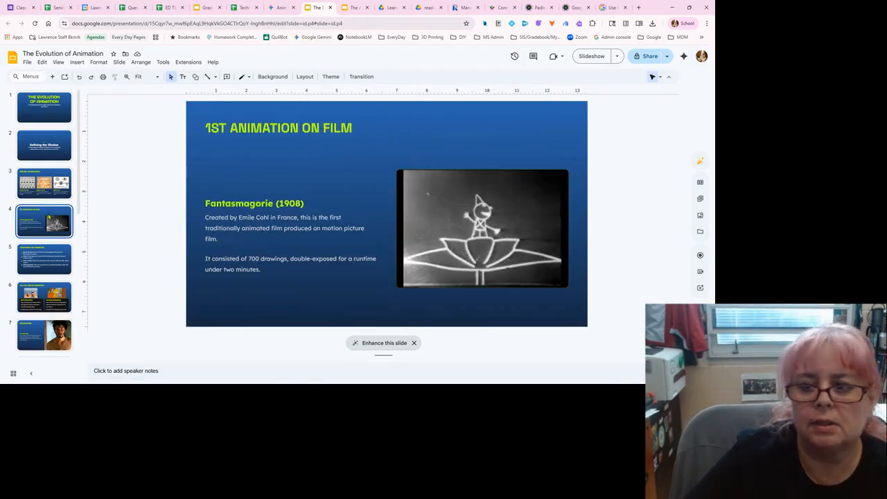